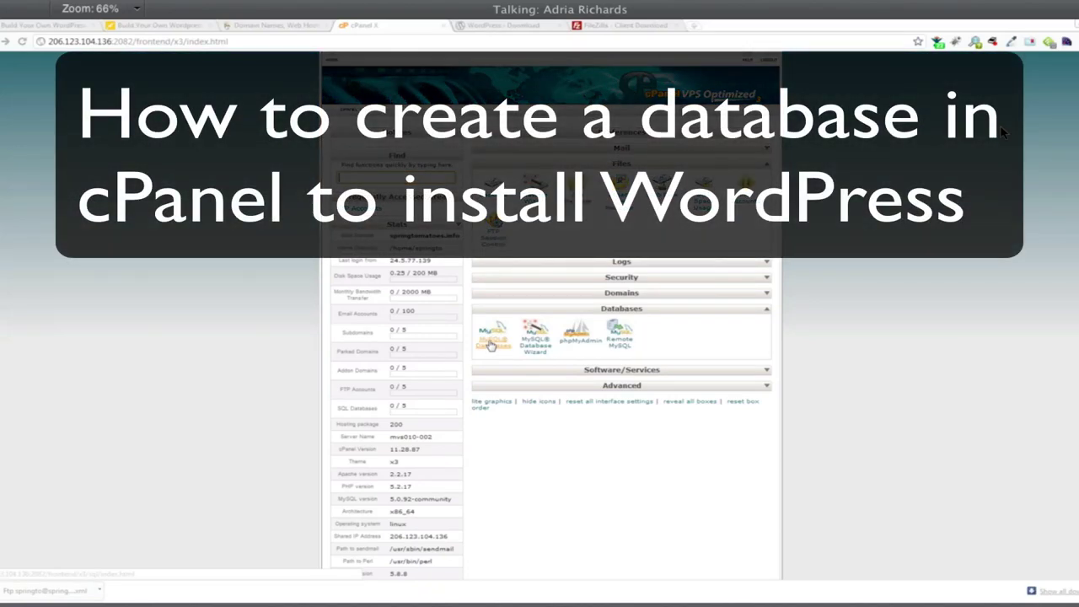
# Step: Open the MySQL Databases page and begin naming a new database
pyautogui.click(489, 345)
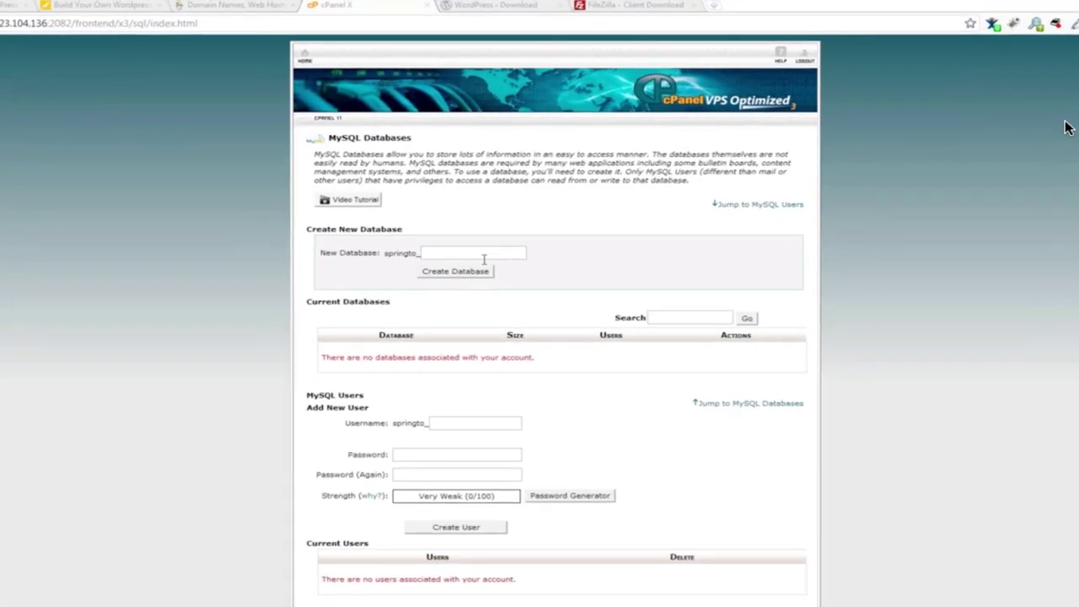
pyautogui.click(443, 253)
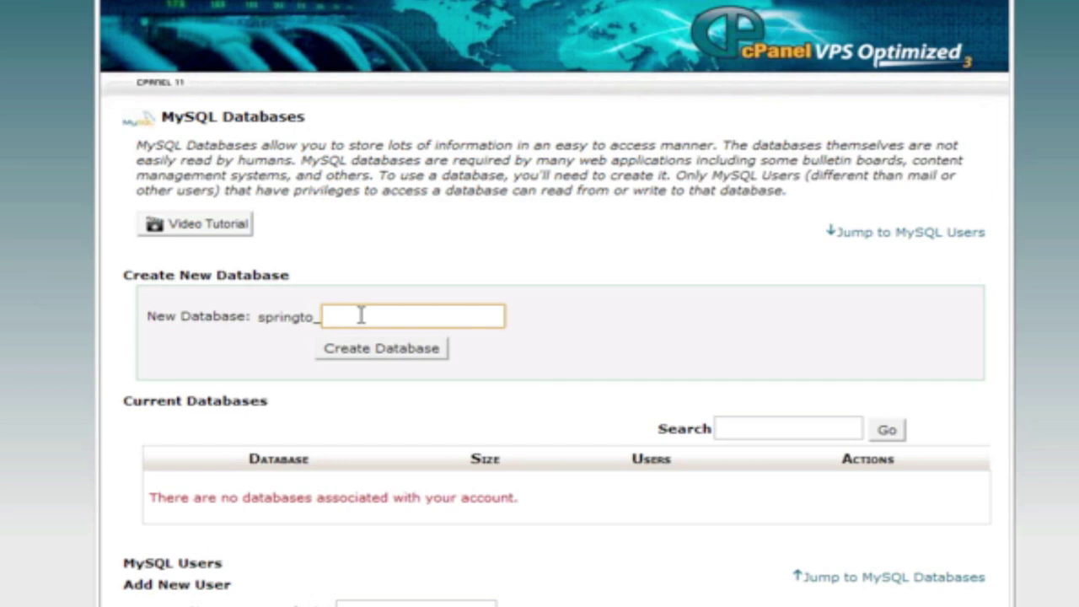
pyautogui.write('wordpress')
pyautogui.moveTo(419, 313); pyautogui.dragTo(258, 310)
pyautogui.press('BackSpace')
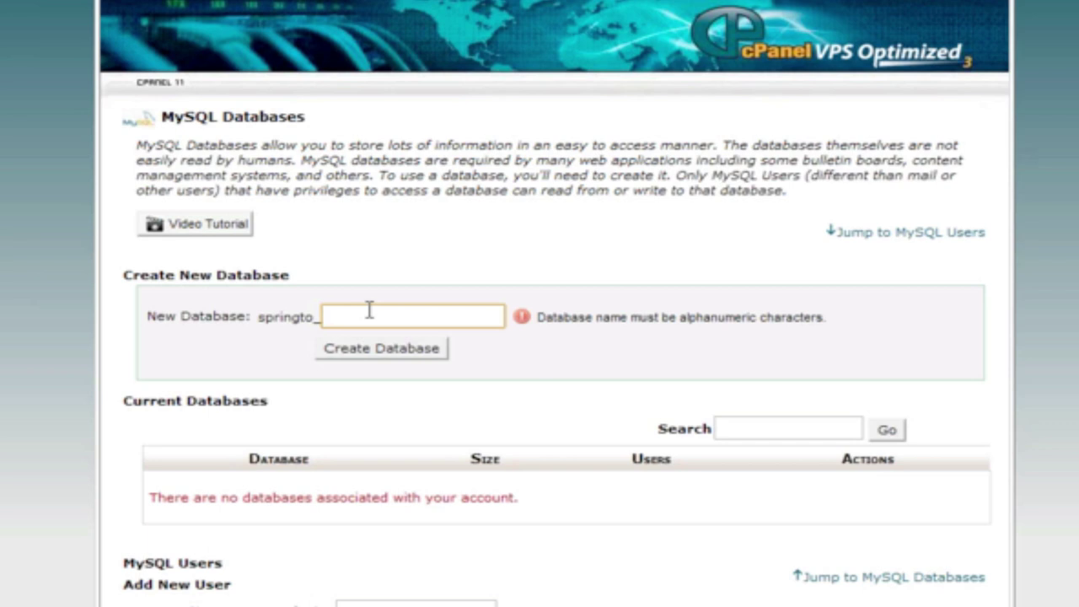
# Step: Create a new MySQL database named wp3357 after the account prefix
pyautogui.write('wp')
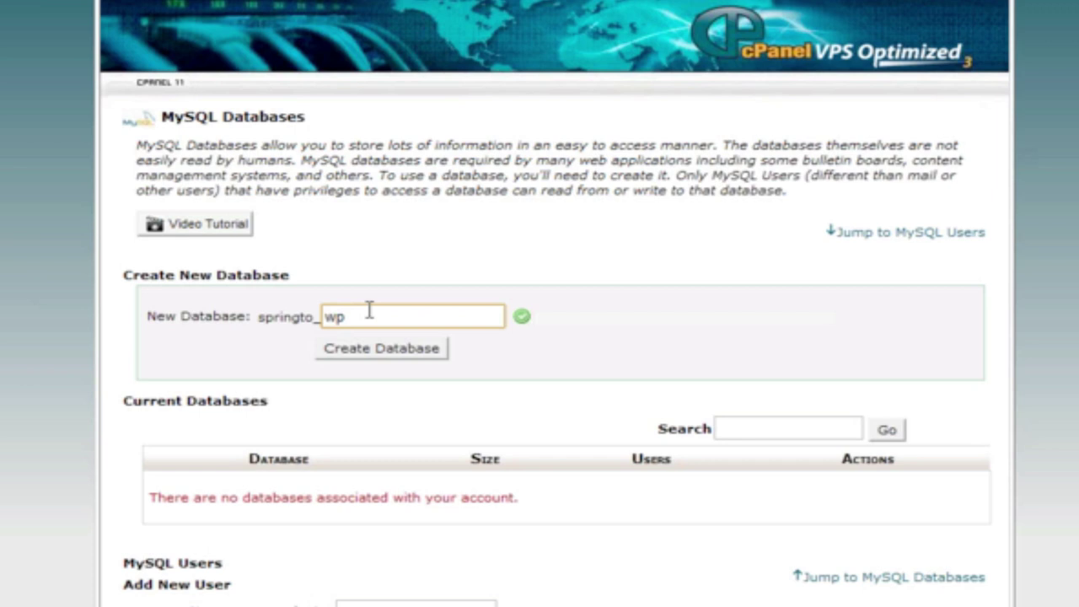
pyautogui.write('33576')
pyautogui.press('BackSpace')
pyautogui.moveTo(393, 316); pyautogui.dragTo(320, 316)
pyautogui.click(564, 375)
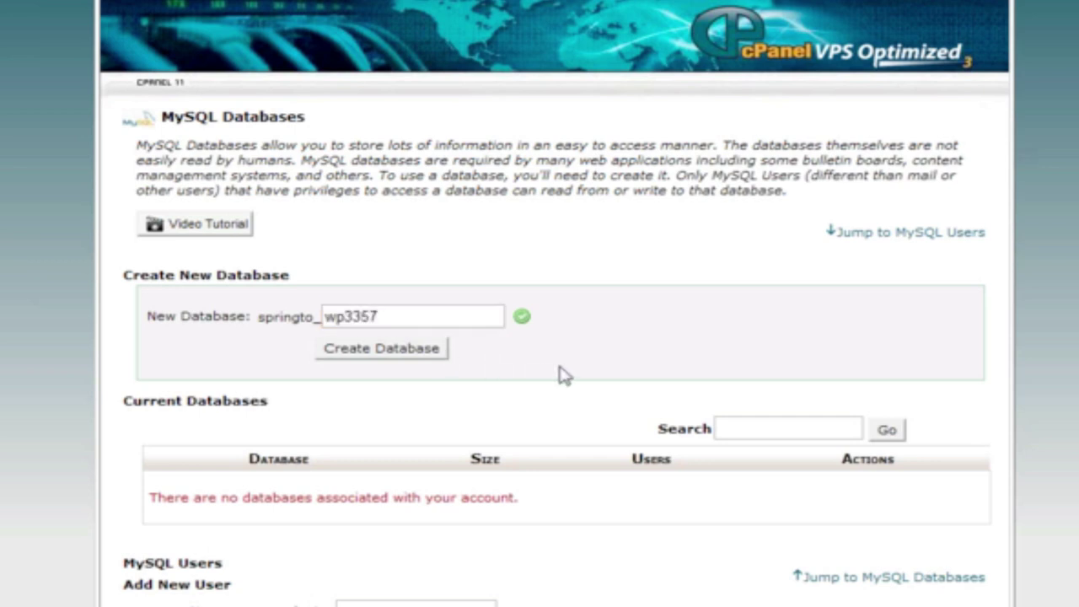
pyautogui.click(398, 349)
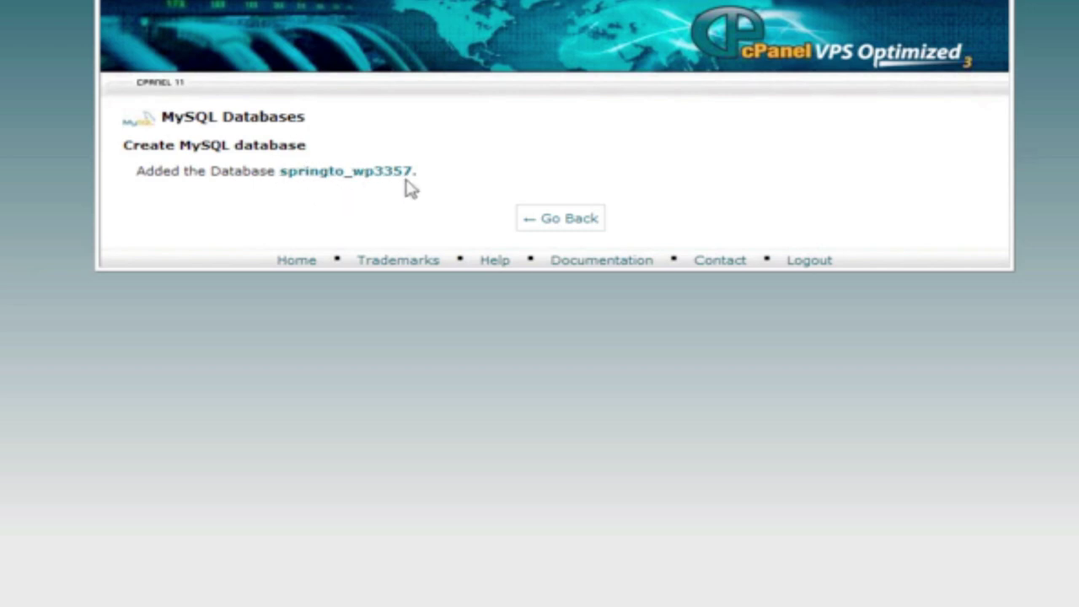
# Step: Record the full name of the created database in the Notepad notes as "Database name:" under a "Wordpress setup" heading
pyautogui.moveTo(413, 171); pyautogui.dragTo(267, 165)
pyautogui.hotkey('ctrl', 'c')
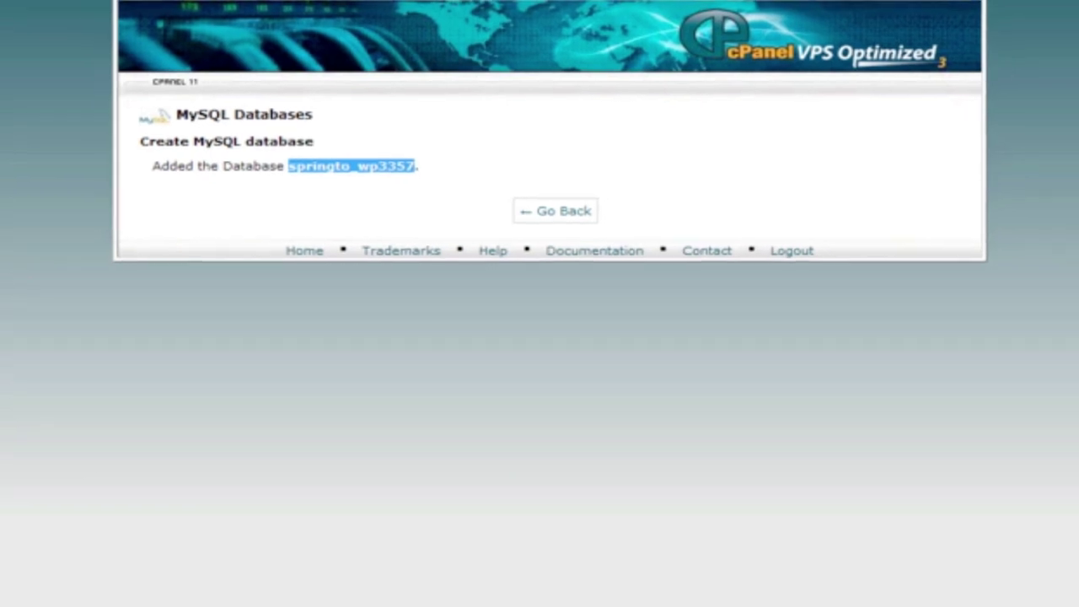
pyautogui.hotkey('alt', 'Tab')
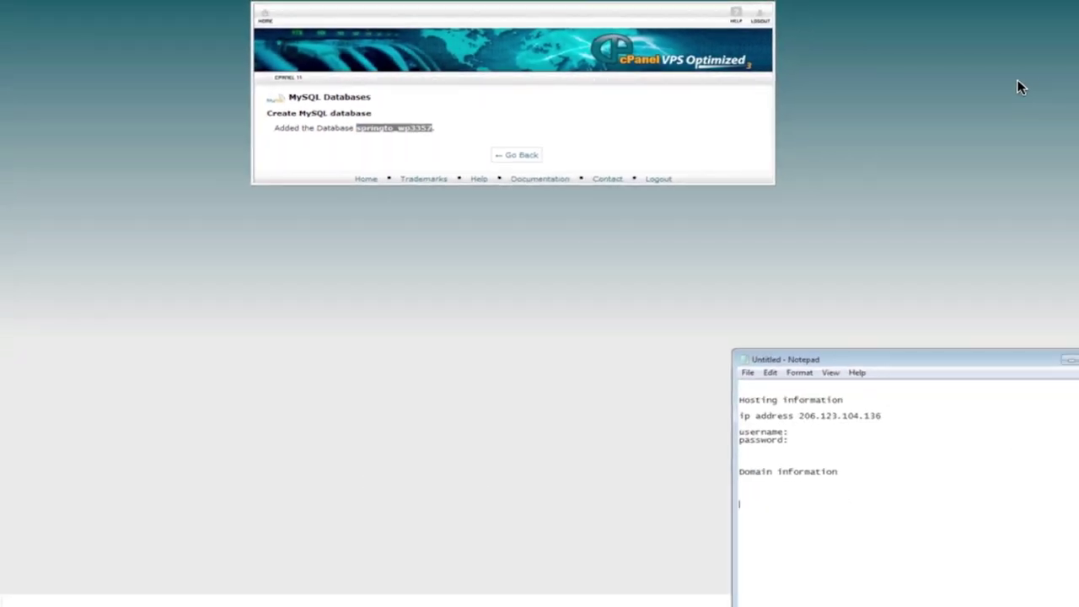
pyautogui.press('Return')
pyautogui.write('wordpress setup Database na')
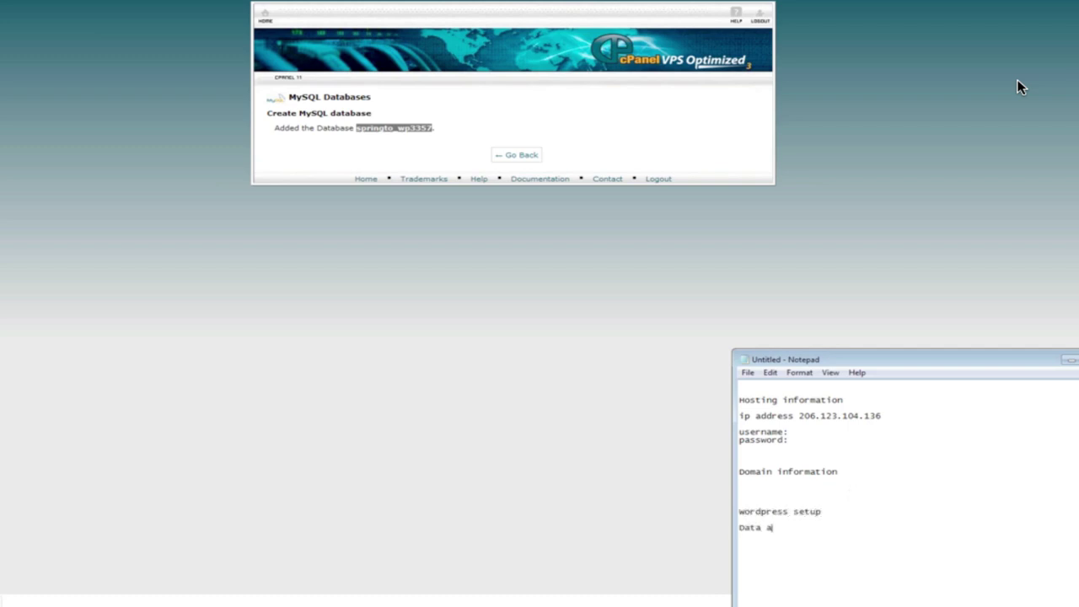
pyautogui.press('BackSpace')
pyautogui.press('BackSpace')
pyautogui.write('base name:')
pyautogui.hotkey('ctrl', 'v')
pyautogui.moveTo(910, 363); pyautogui.dragTo(968, 94)
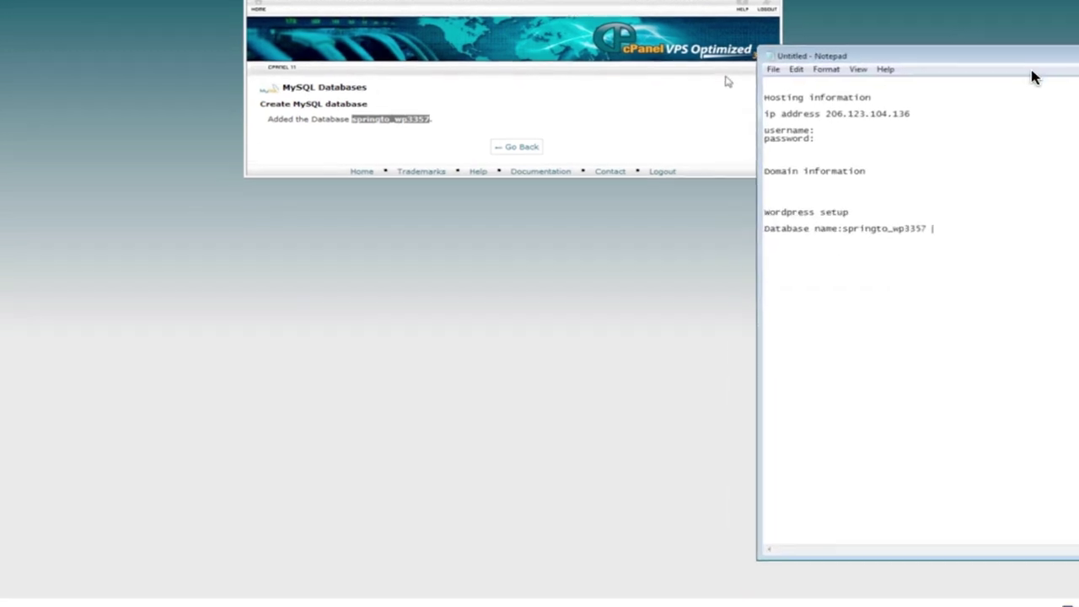
# Step: Return to the MySQL Databases page and reuse the database suffix wp3357 as the new MySQL user's username
pyautogui.click(520, 147)
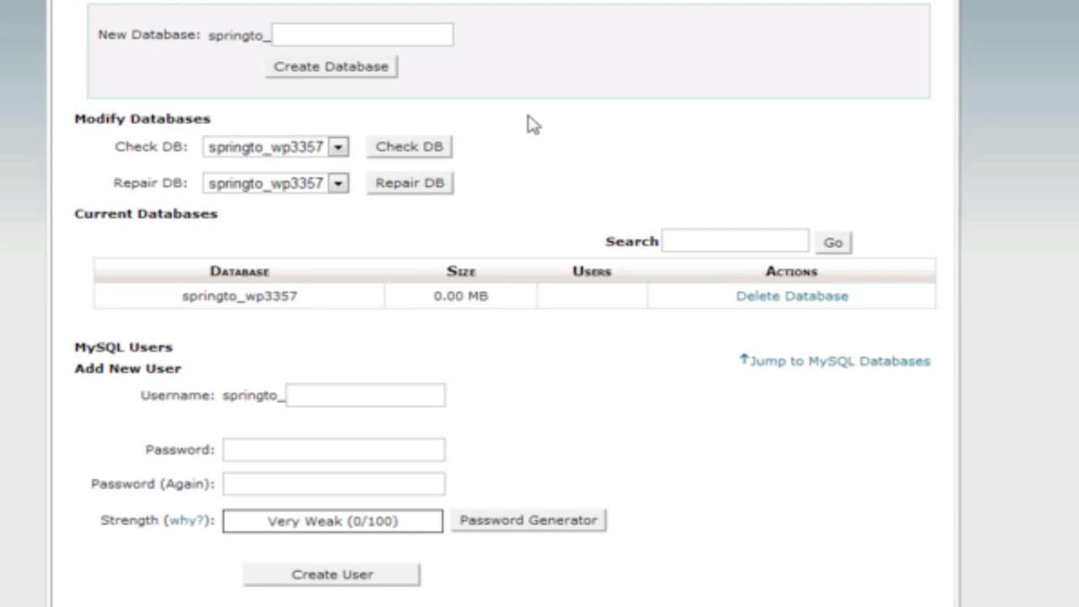
pyautogui.click(369, 396)
pyautogui.moveTo(306, 297); pyautogui.dragTo(252, 301)
pyautogui.hotkey('ctrl', 'c')
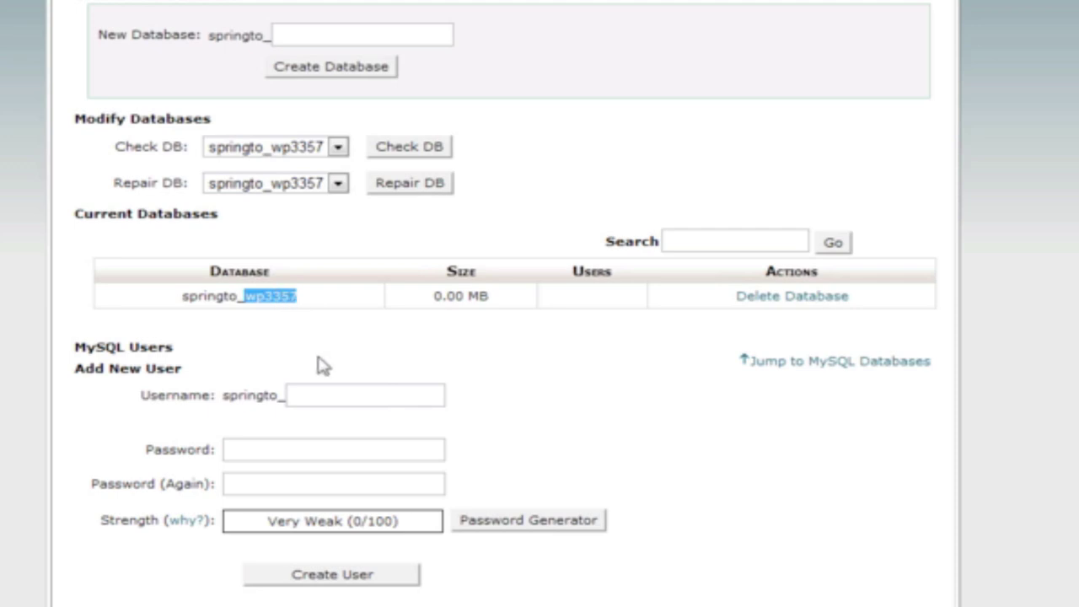
pyautogui.click(325, 395)
pyautogui.hotkey('ctrl', 'v')
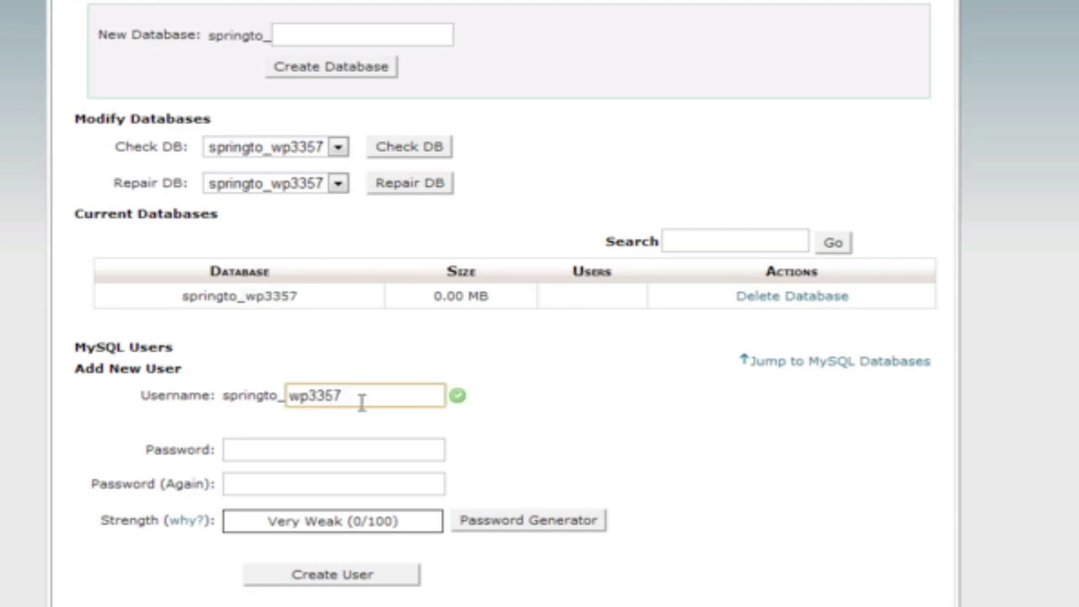
# Step: Open the Password Generator for the new MySQL user and regenerate the random password several times
pyautogui.click(392, 450)
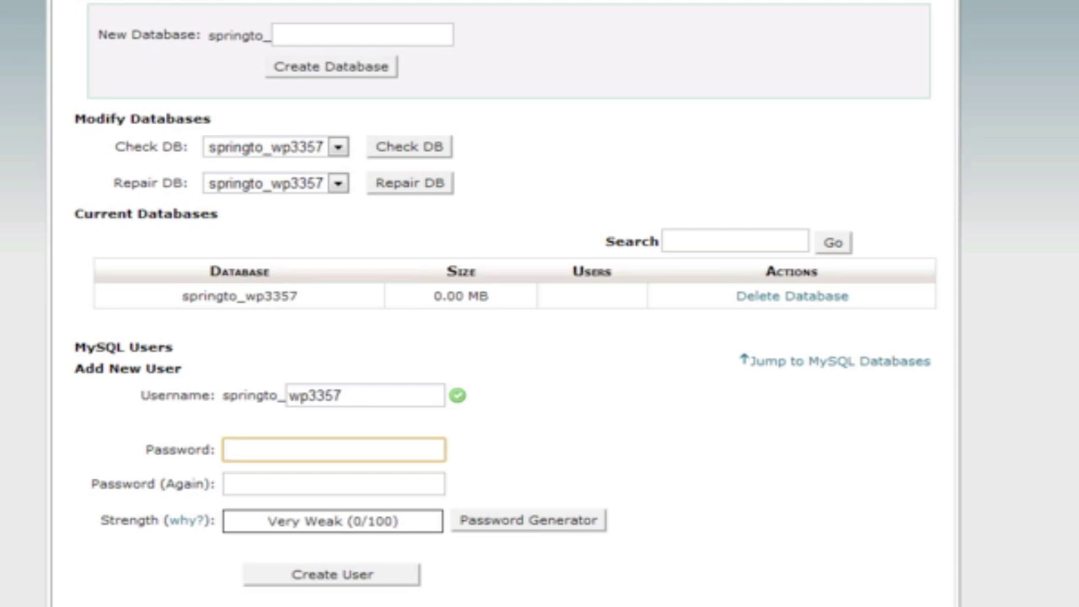
pyautogui.click(557, 527)
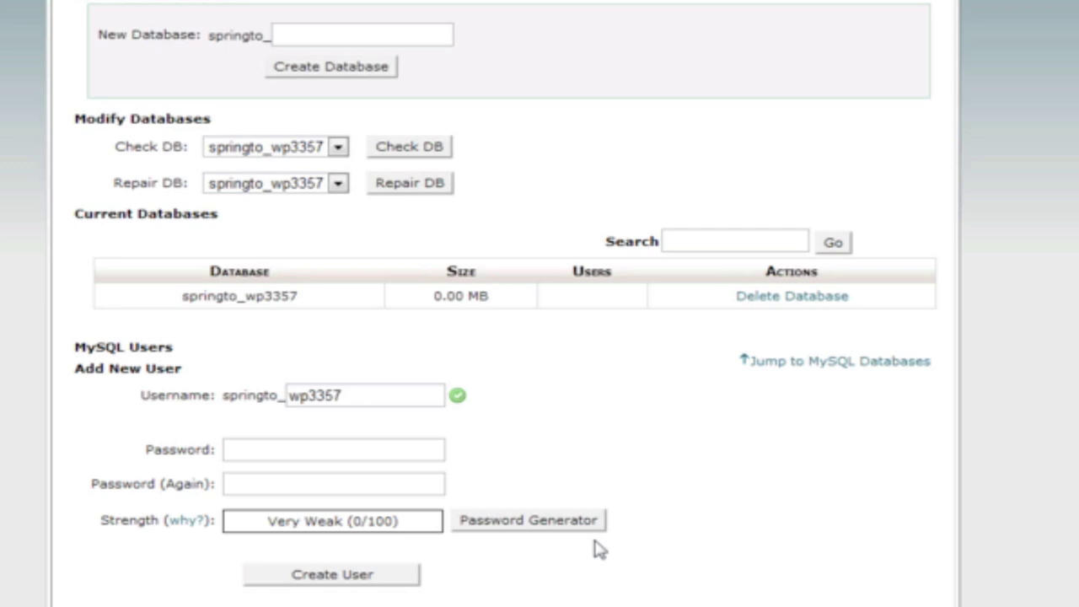
pyautogui.click(520, 526)
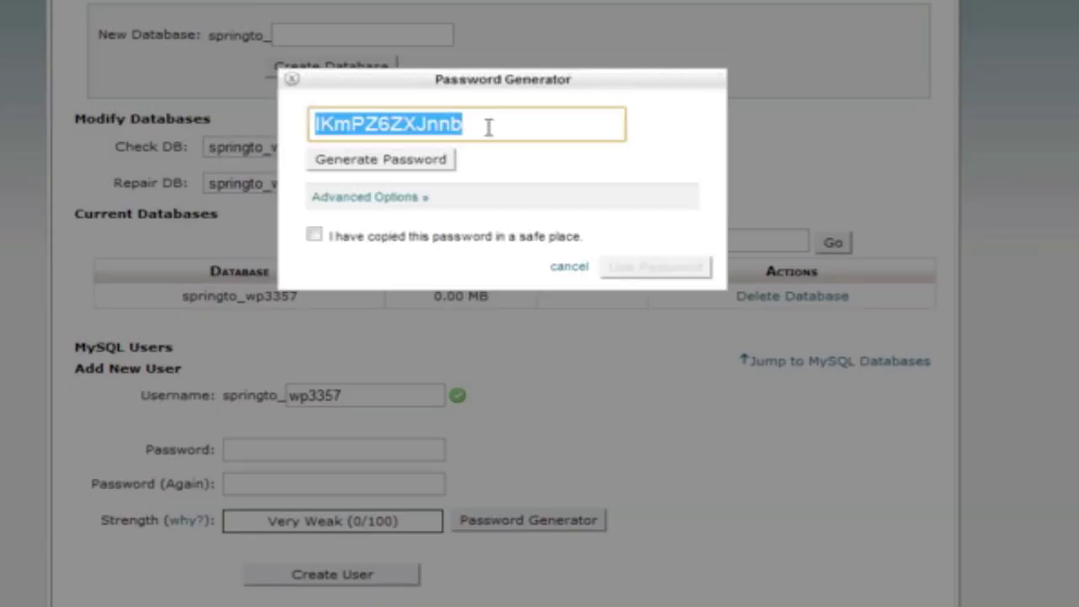
pyautogui.click(486, 128)
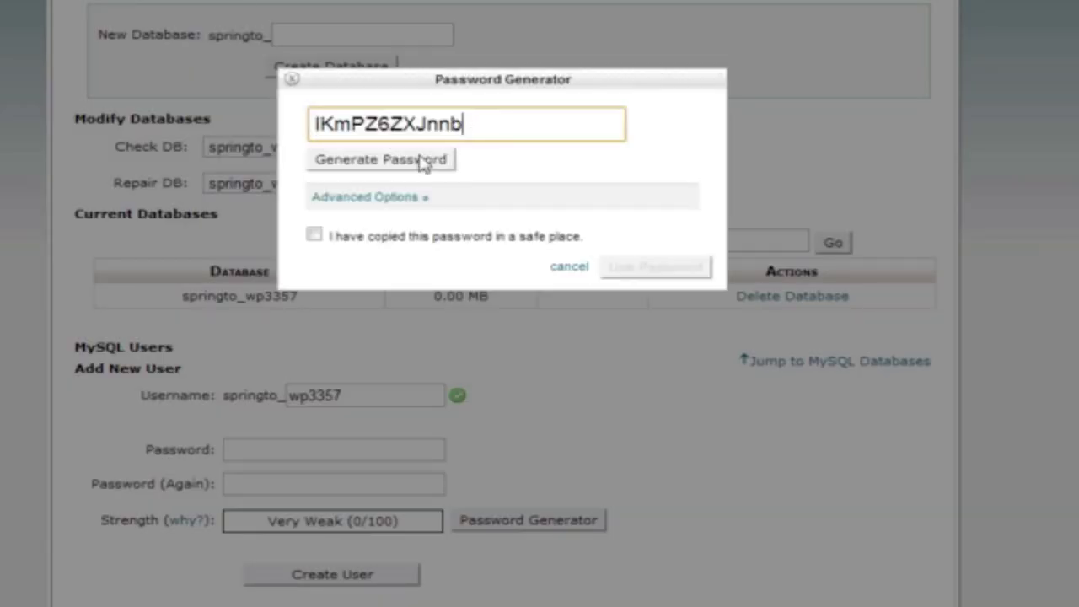
pyautogui.click(426, 165)
pyautogui.click(428, 169)
pyautogui.click(427, 168)
pyautogui.click(421, 168)
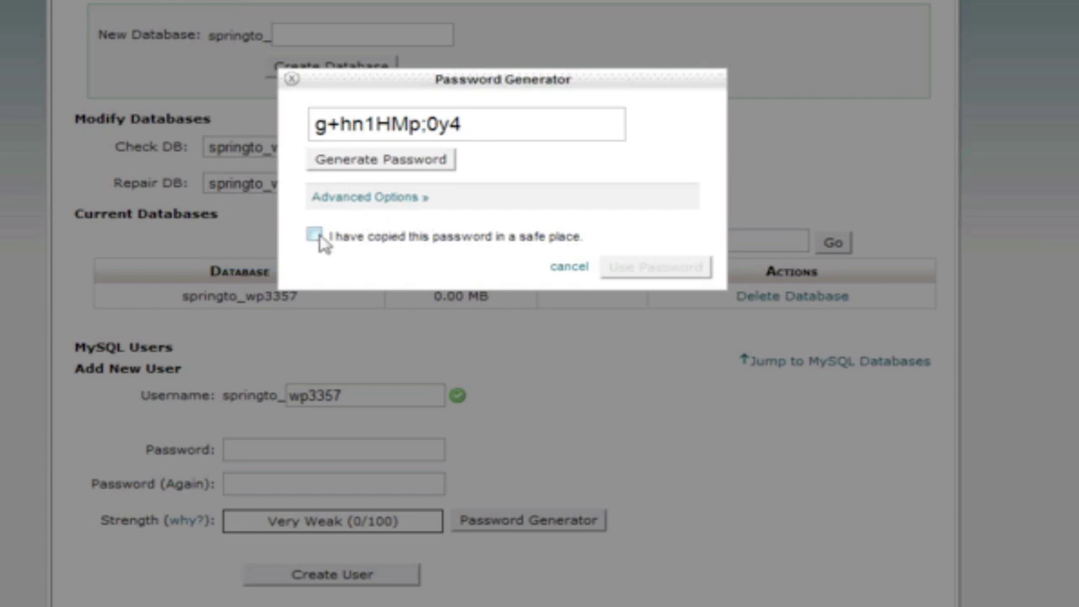
# Step: Copy the generated password from the Password Generator
pyautogui.click(506, 115)
pyautogui.tripleClick(493, 118)
pyautogui.hotkey('ctrl', 'c')
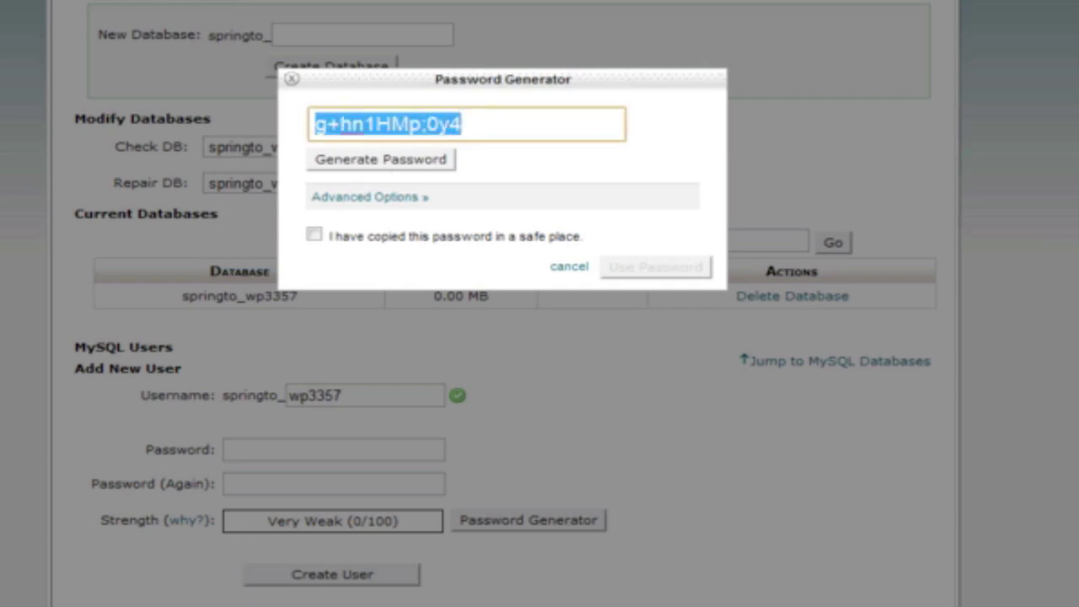
pyautogui.click(507, 124)
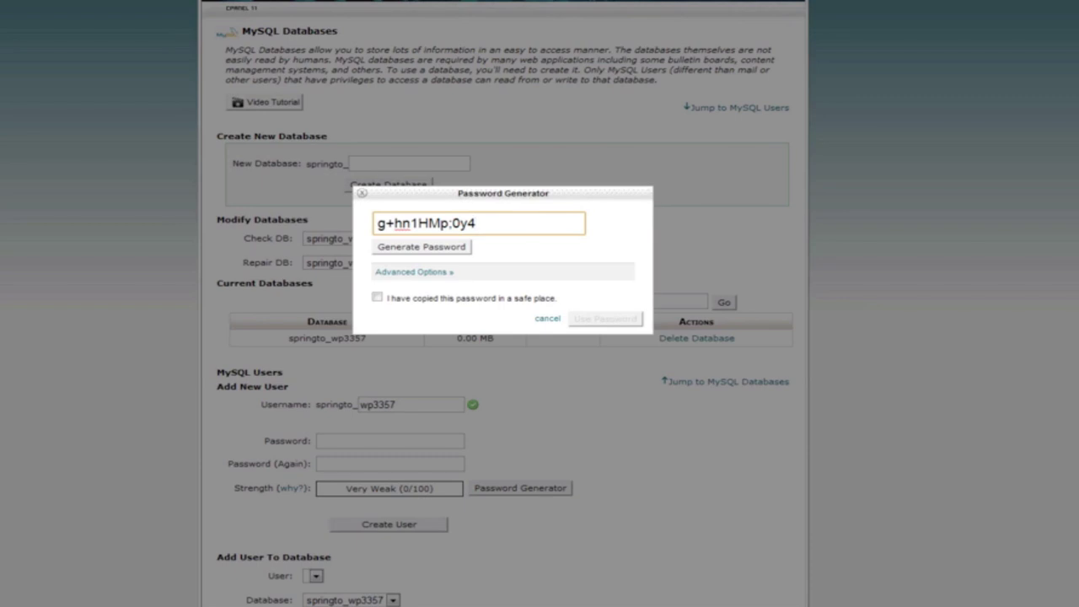
# Step: Switch to the Notepad notes and add a "Database user:" line below the database name
pyautogui.hotkey('alt', 'Tab')
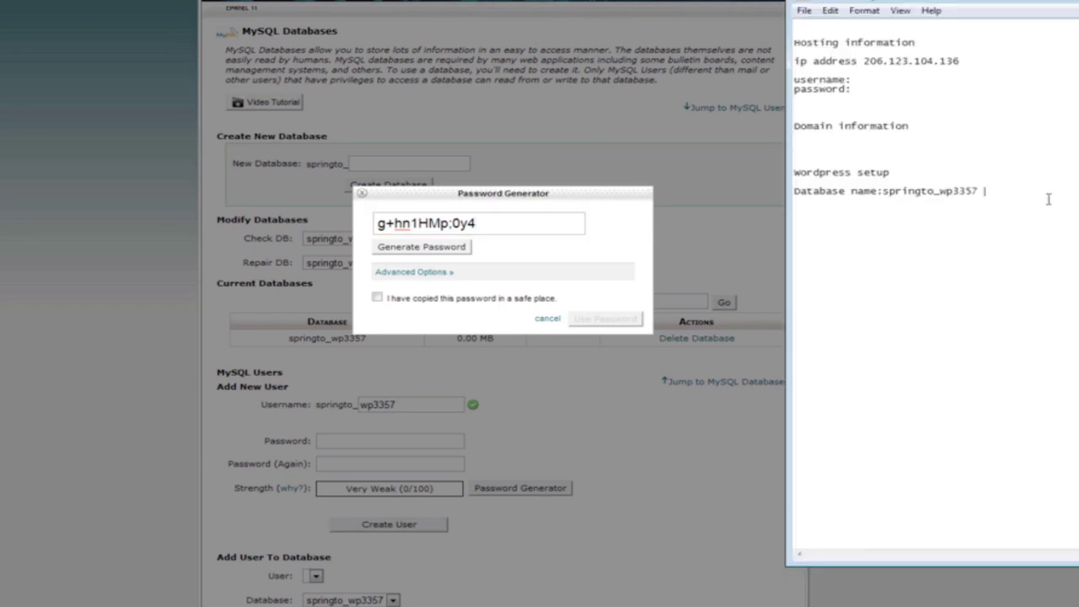
pyautogui.press('Return')
pyautogui.write('Database user:')
# Step: Add a "Database password:" line to the notes and paste the generated password after it
pyautogui.press('Return')
pyautogui.write('Database as')
pyautogui.press('BackSpace')
pyautogui.press('BackSpace')
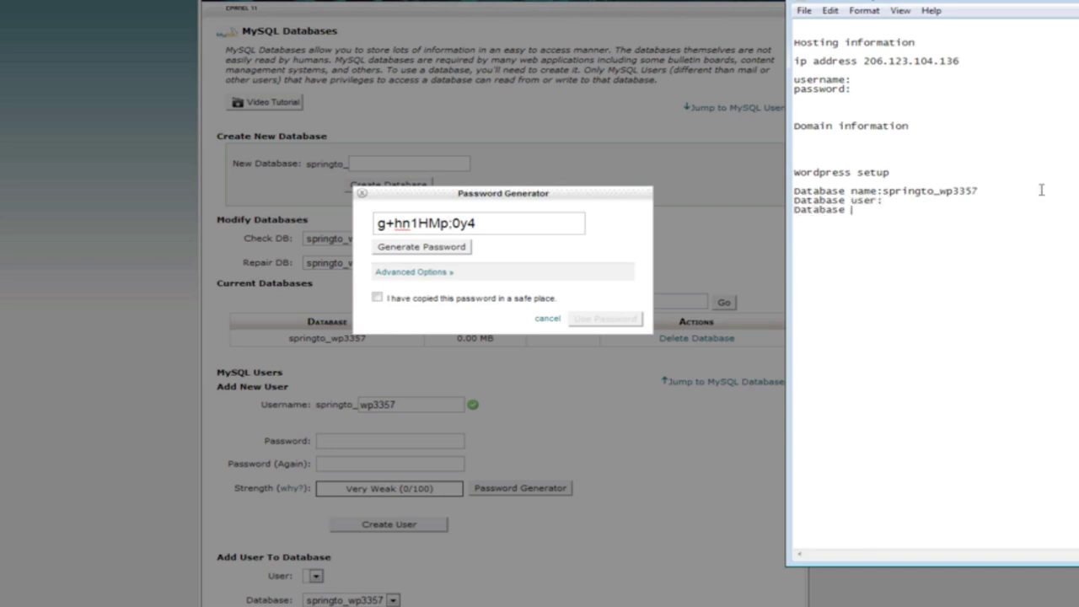
pyautogui.write('pas')
pyautogui.press('BackSpace')
pyautogui.press('BackSpace')
pyautogui.press('BackSpace')
pyautogui.write('passowr')
pyautogui.press('BackSpace')
pyautogui.press('BackSpace')
pyautogui.press('BackSpace')
pyautogui.write('word":')
pyautogui.hotkey('ctrl', 'v')
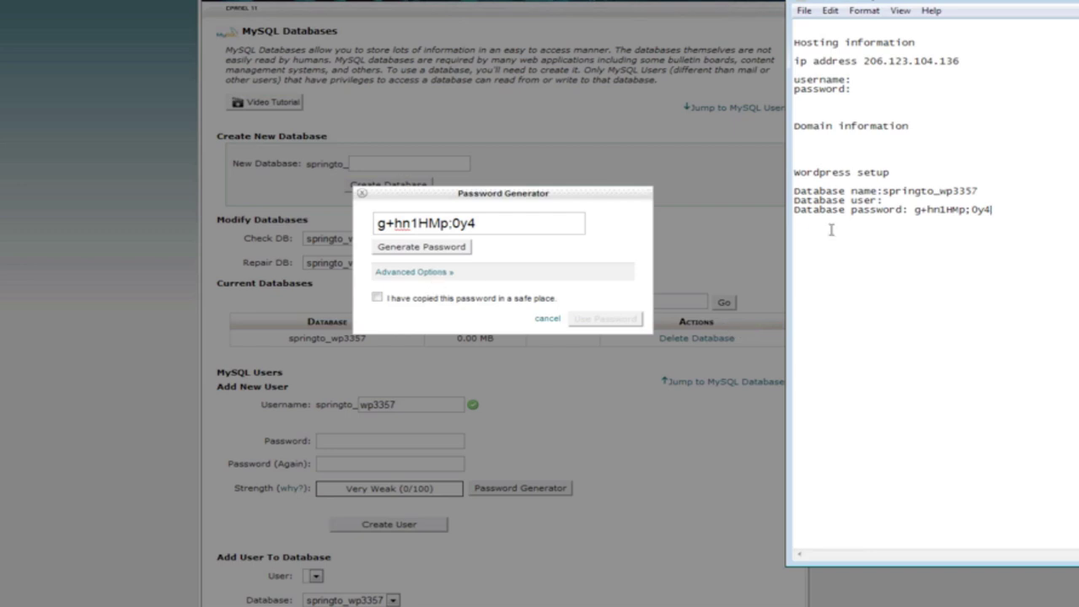
pyautogui.moveTo(984, 190); pyautogui.dragTo(882, 191)
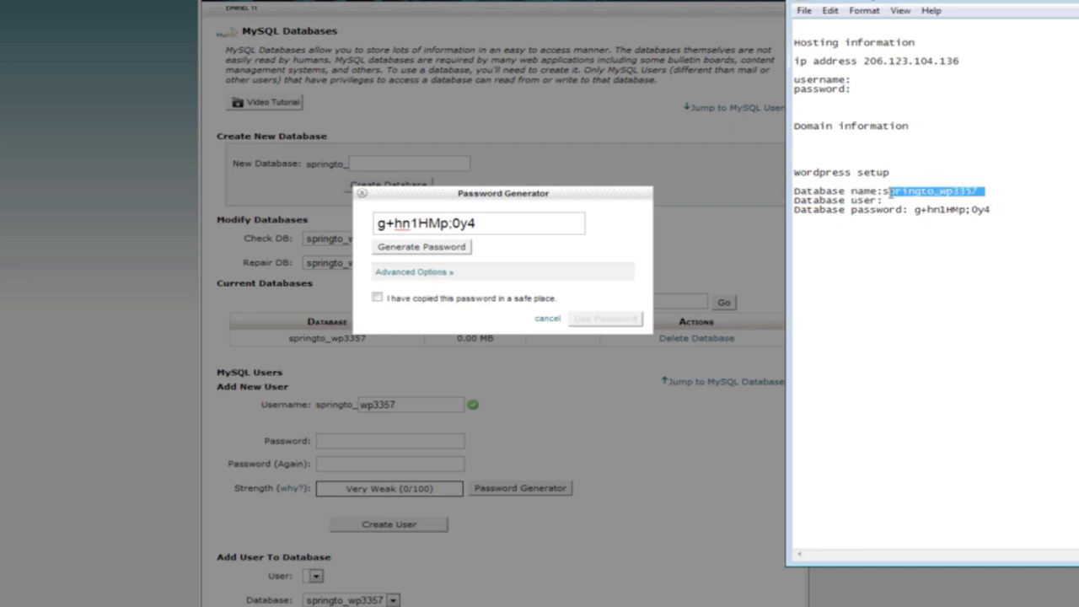
pyautogui.hotkey('ctrl', 'c')
pyautogui.click(902, 200)
pyautogui.hotkey('ctrl', 'v')
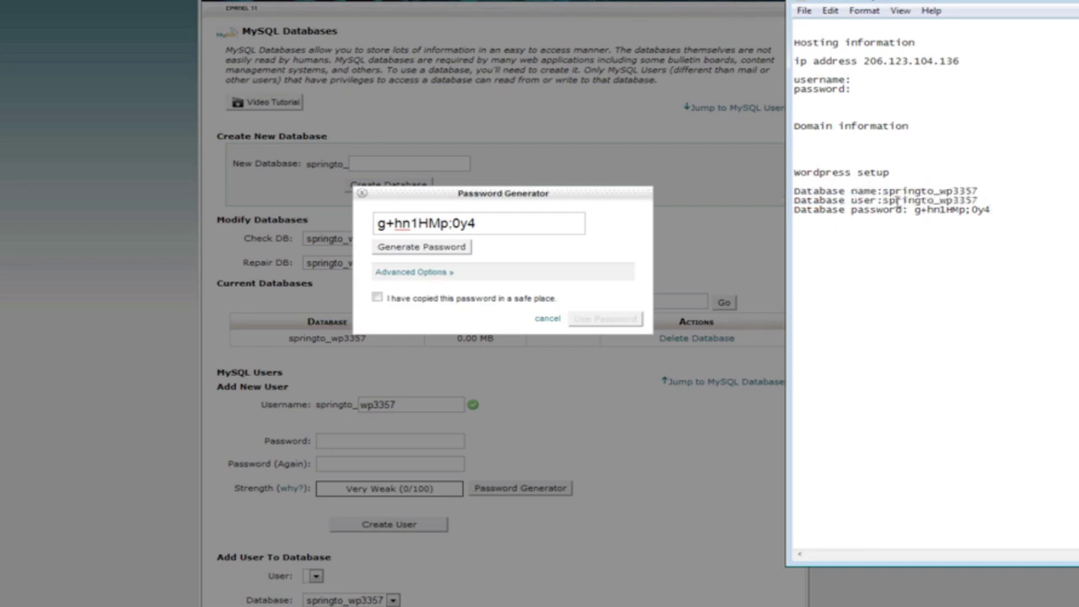
pyautogui.click(911, 210)
pyautogui.click(883, 200)
pyautogui.click(882, 191)
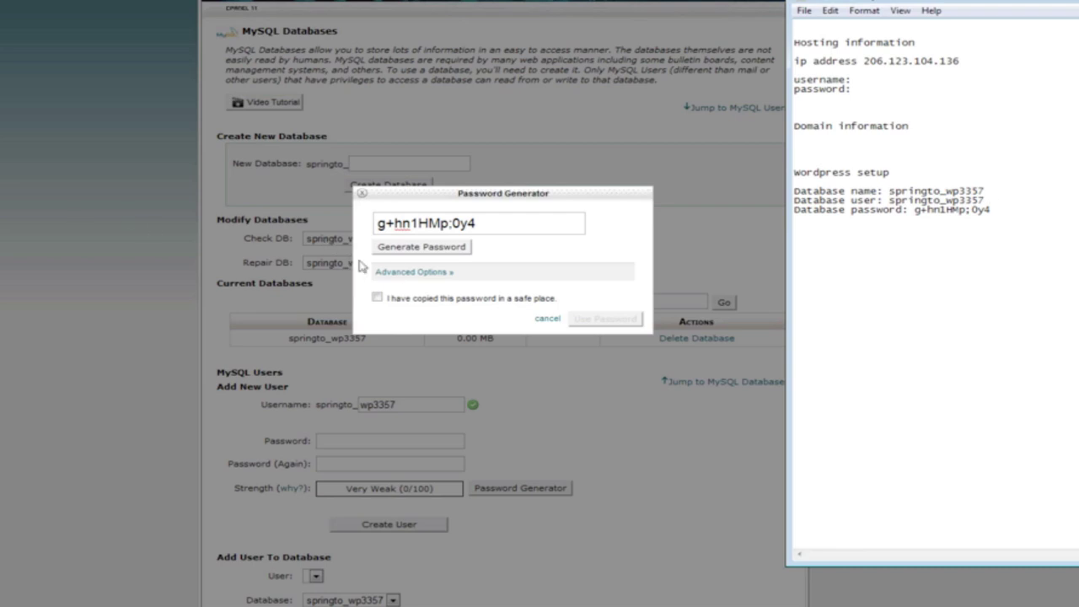
# Step: Confirm the generated password is saved, apply it to both password fields, and create the MySQL user
pyautogui.click(611, 320)
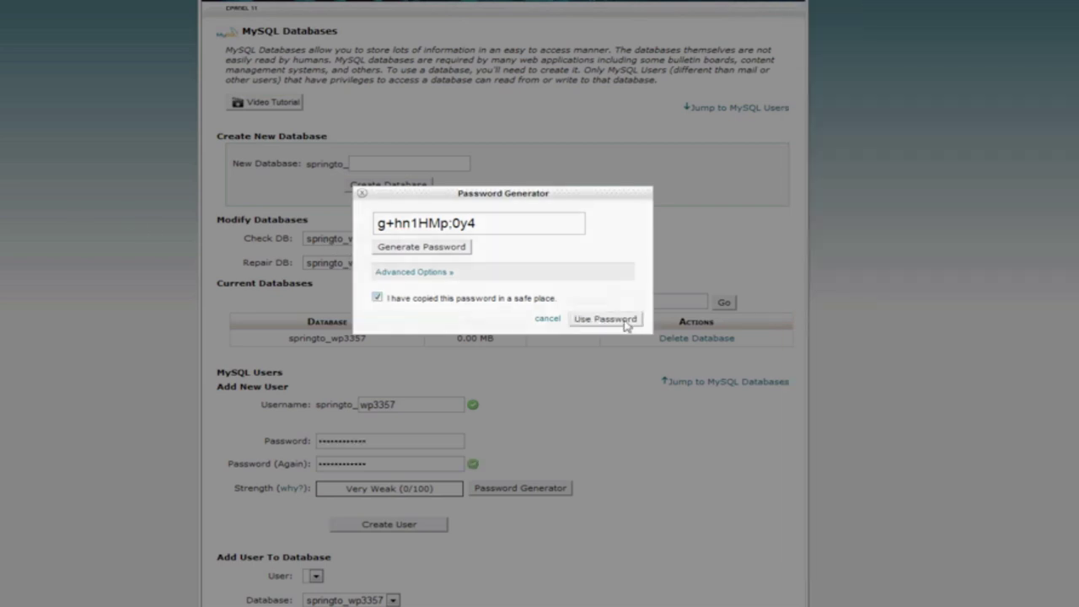
pyautogui.scroll(-1, 397, 477)
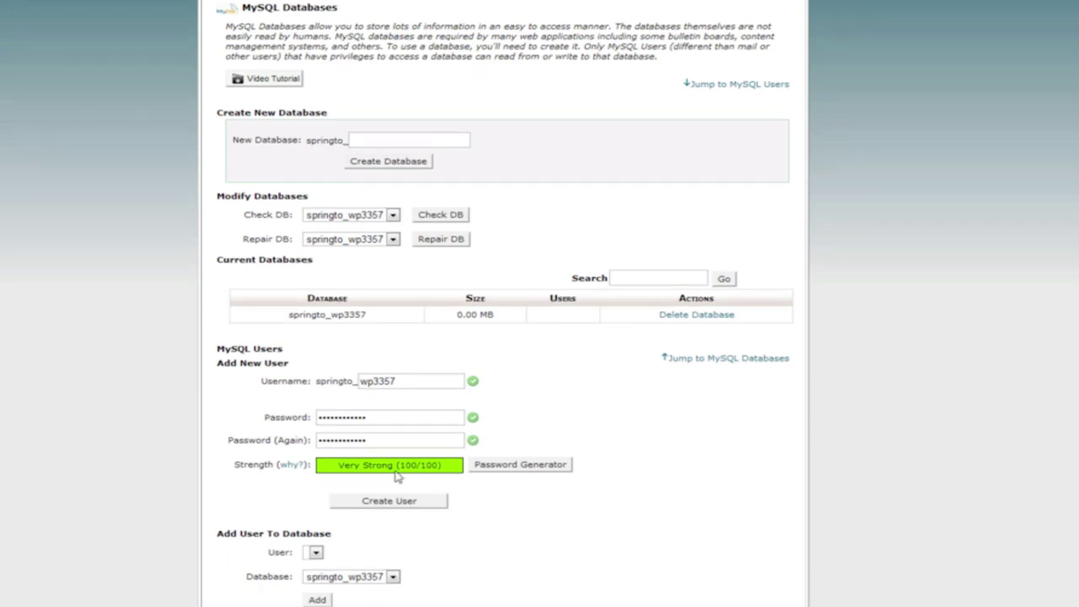
pyautogui.scroll(-1, 257, 339)
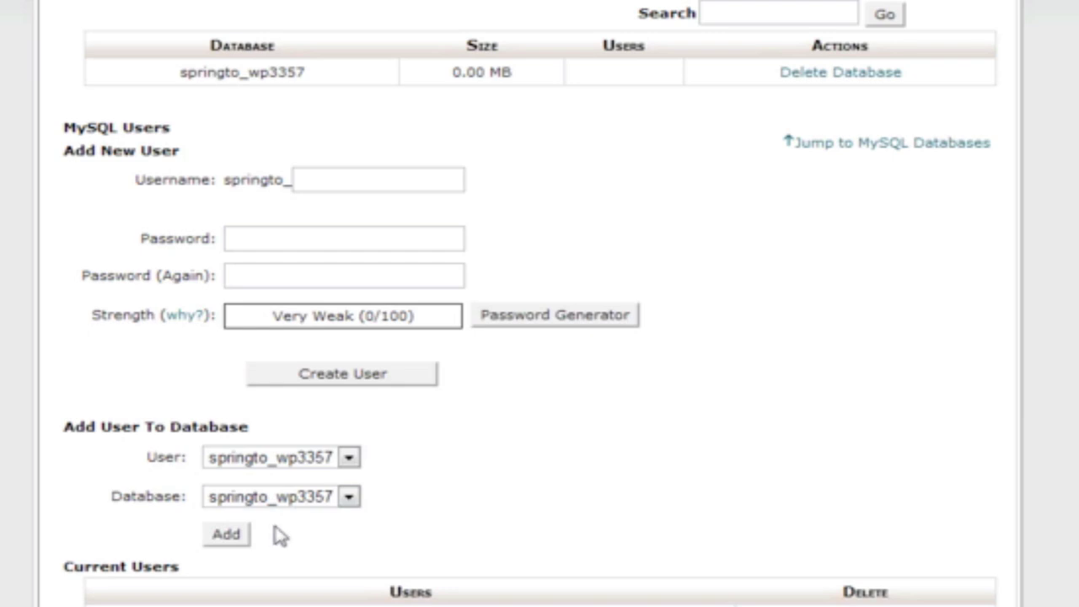
# Step: Add user springto_wp3357 to database springto_wp3357 with ALL PRIVILEGES granted
pyautogui.click(224, 538)
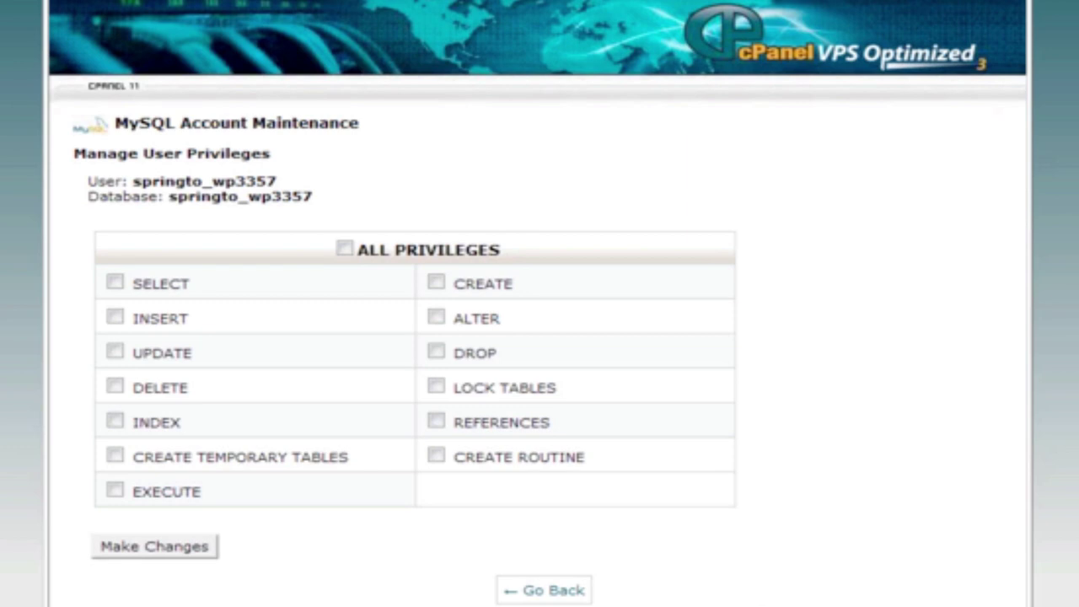
pyautogui.click(345, 249)
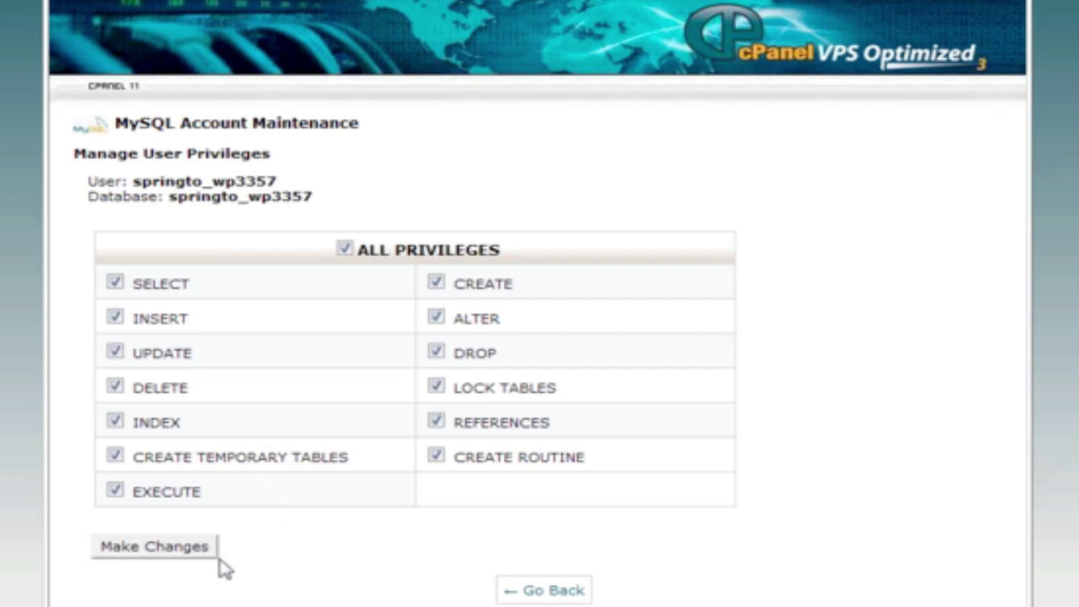
pyautogui.click(548, 582)
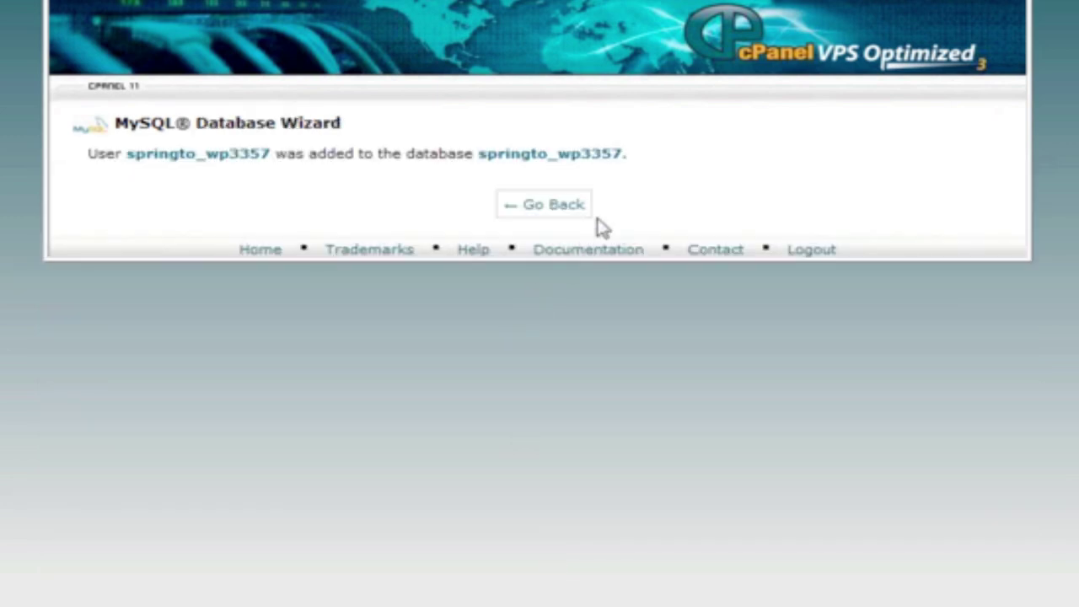
# Step: Return to the MySQL Databases page and check which user is assigned in the current databases list
pyautogui.click(572, 209)
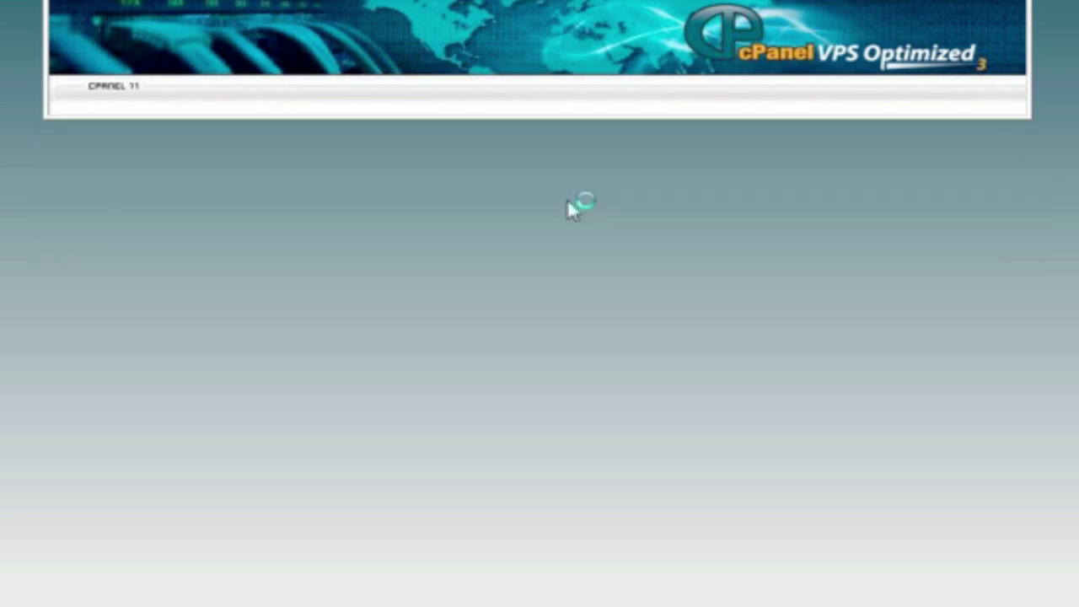
pyautogui.scroll(-2, 681, 385)
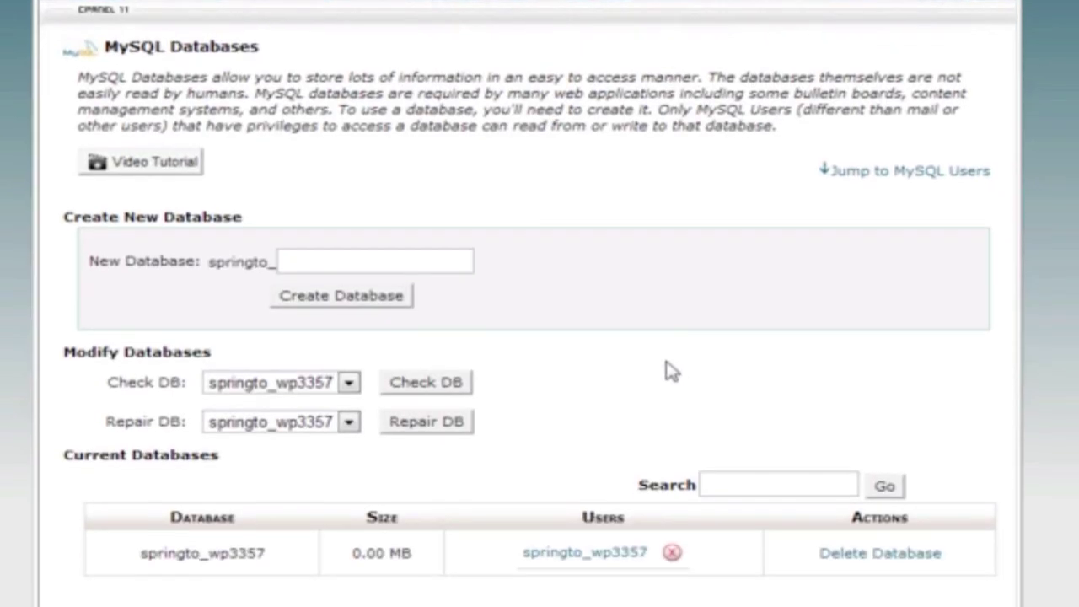
pyautogui.scroll(-5, 258, 357)
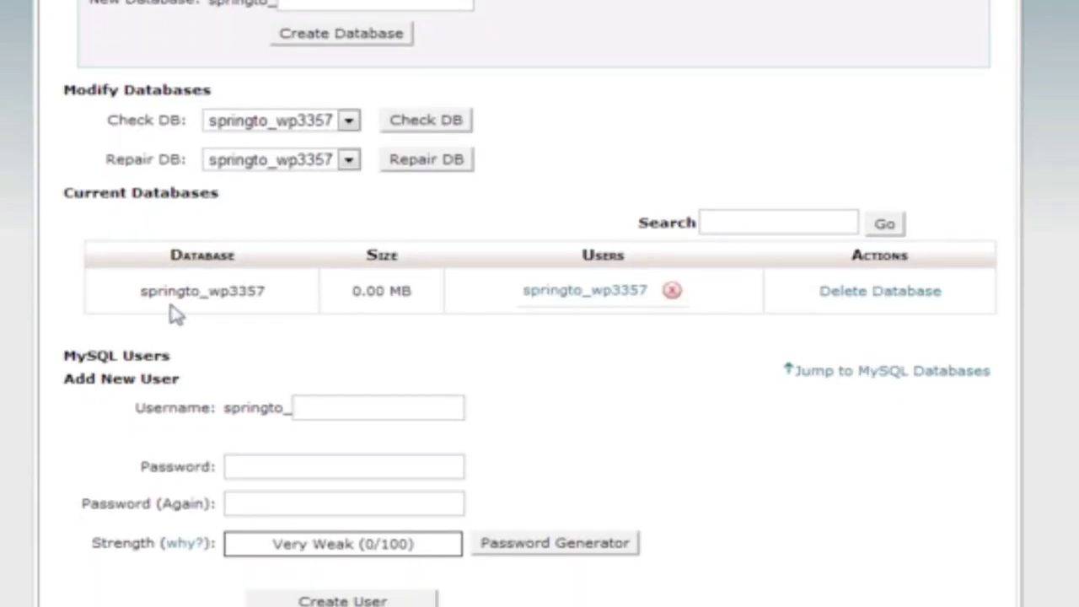